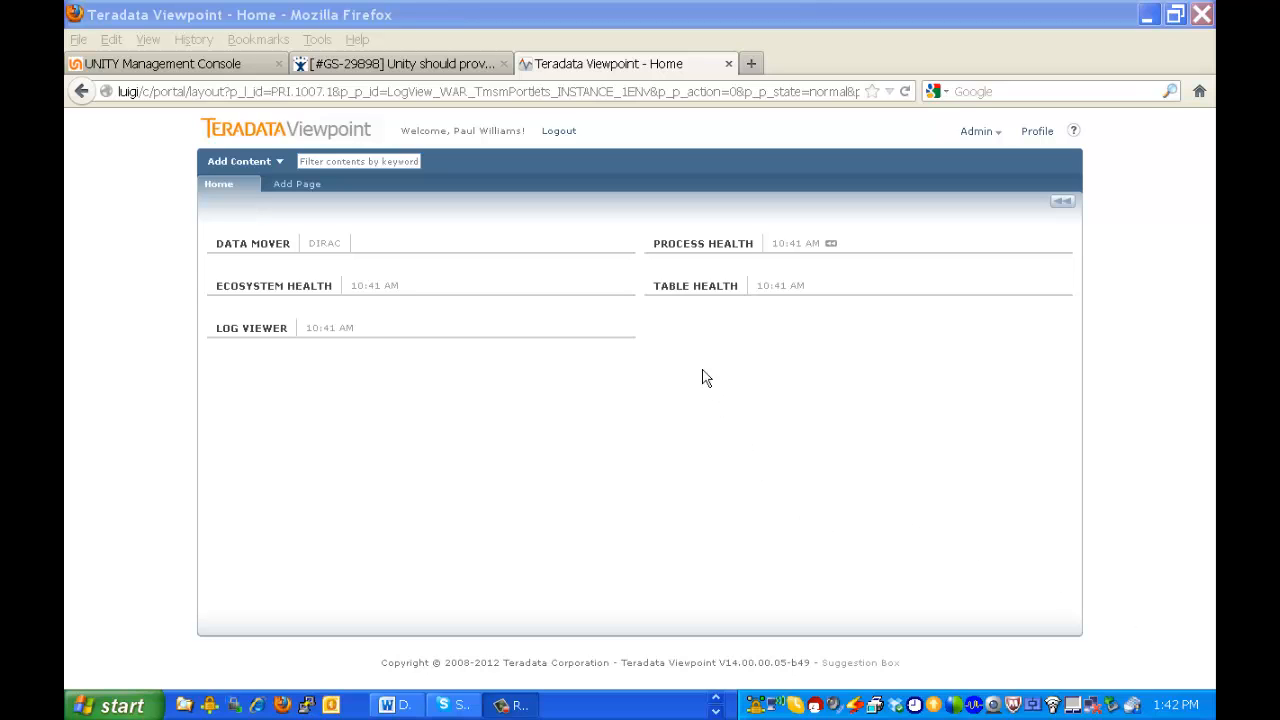
Maximize the Data Mover portlet and start a new job.
{"action": "mouse_move", "coordinate": [614, 261]}
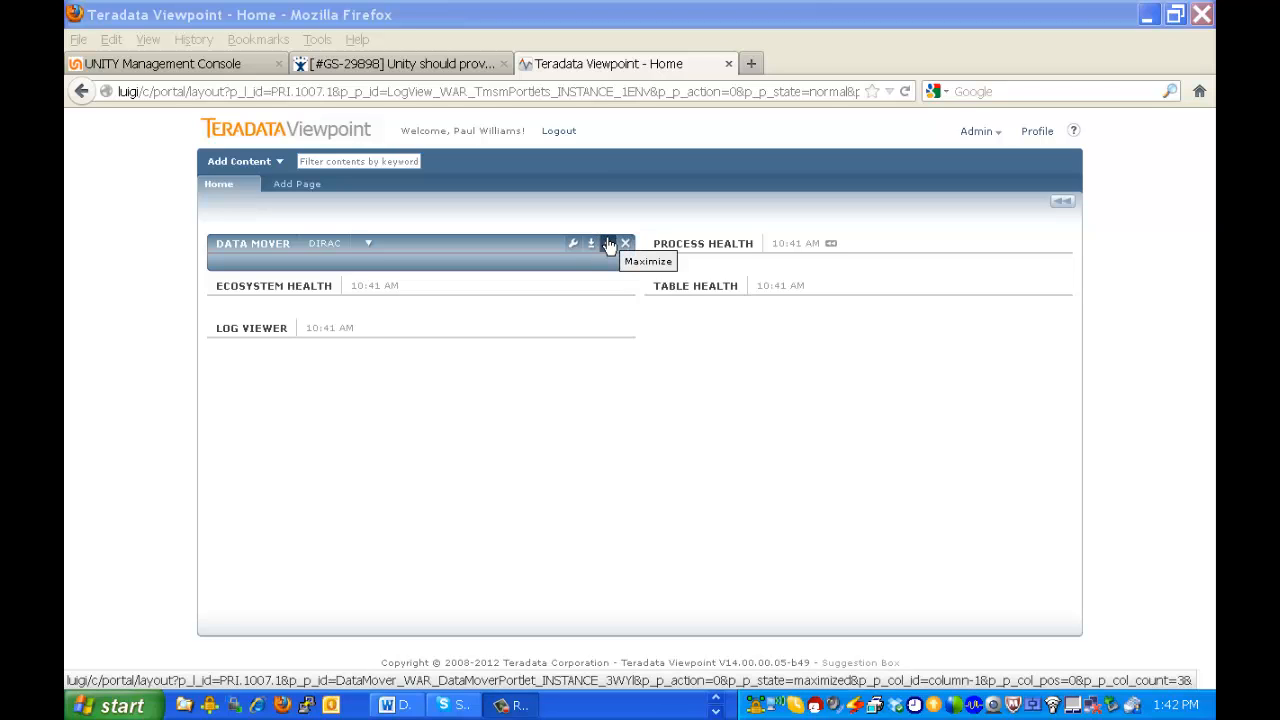
{"action": "left_click", "coordinate": [608, 245]}
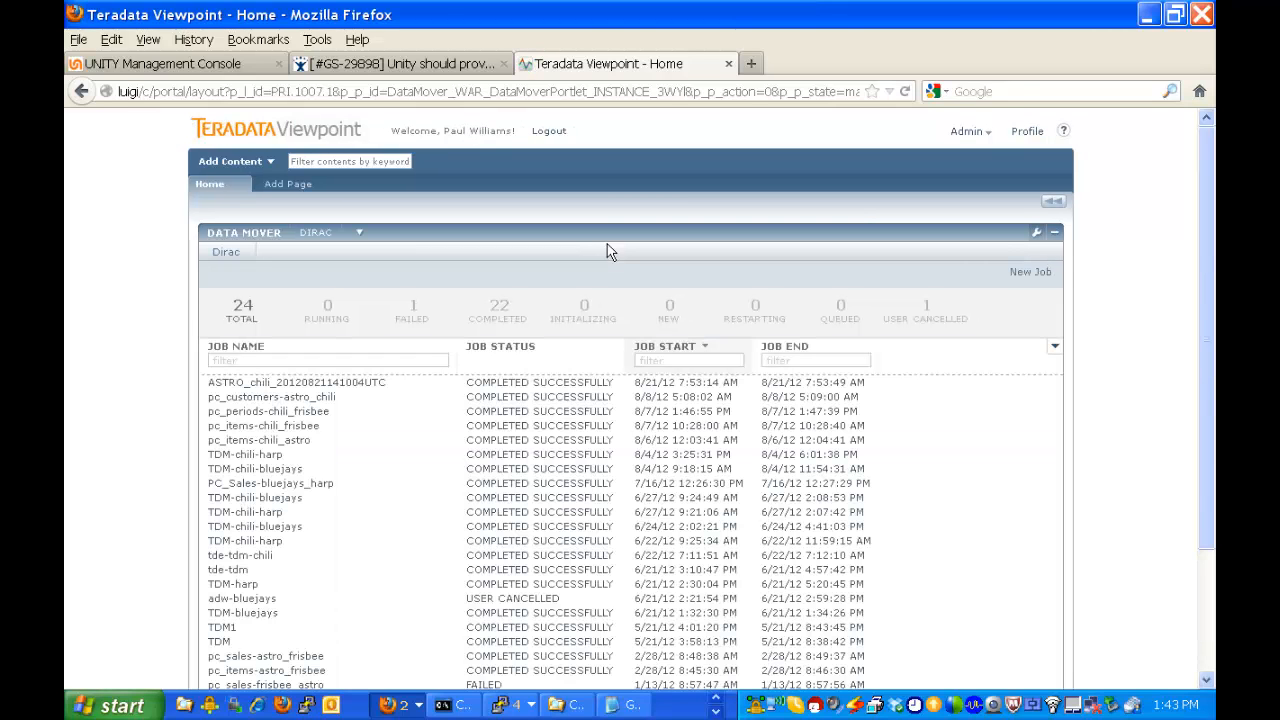
{"action": "left_click", "coordinate": [430, 426]}
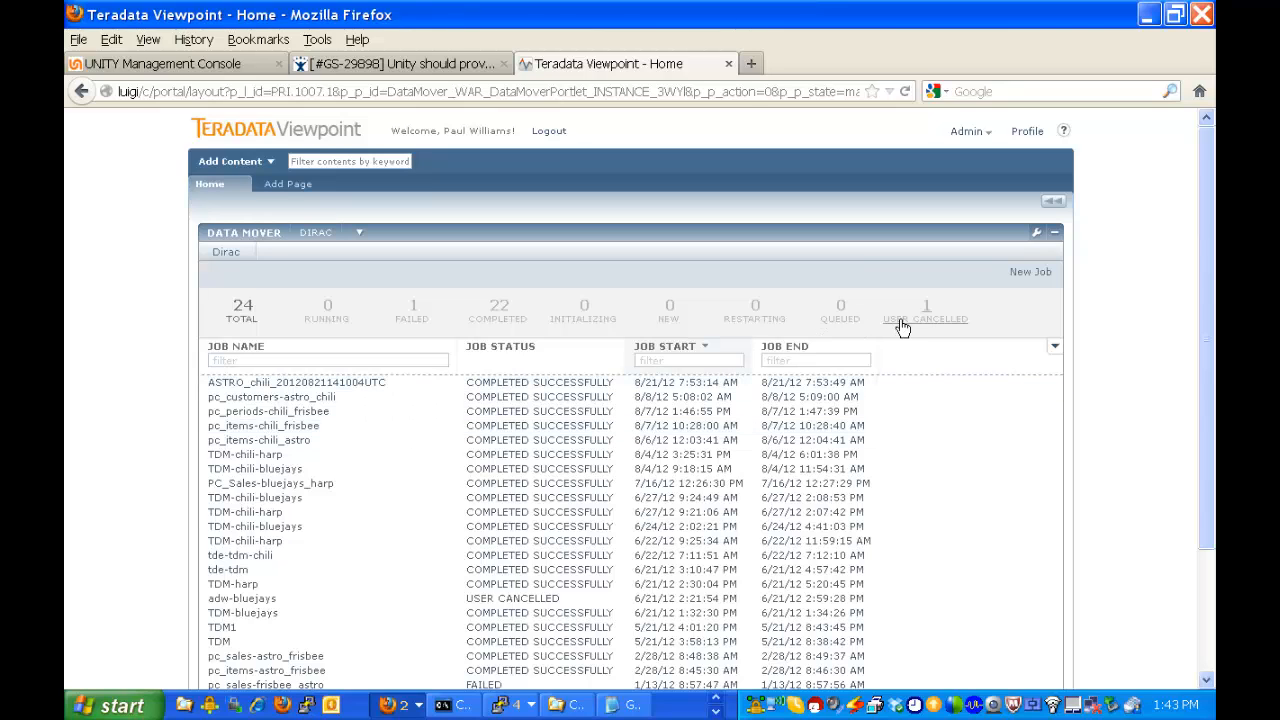
{"action": "left_click", "coordinate": [1025, 273]}
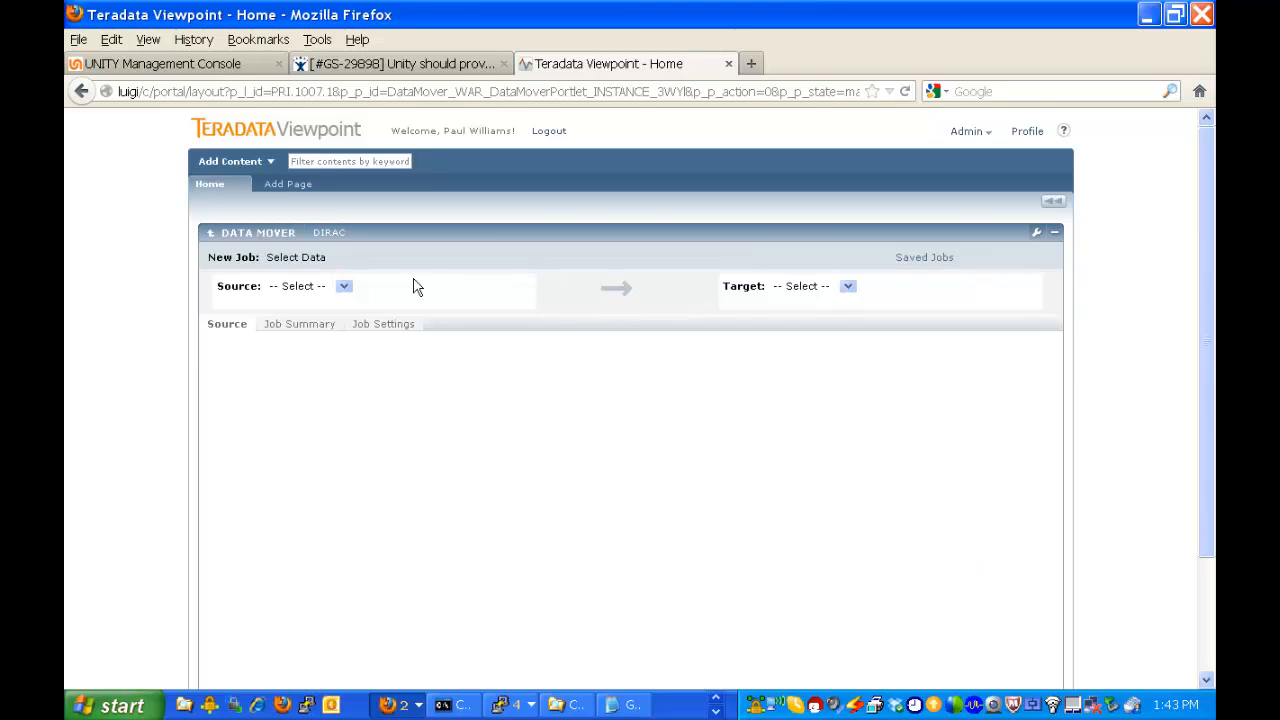
Set the new job's source system to chili and its target system to ASTRO.
{"action": "left_click", "coordinate": [346, 287]}
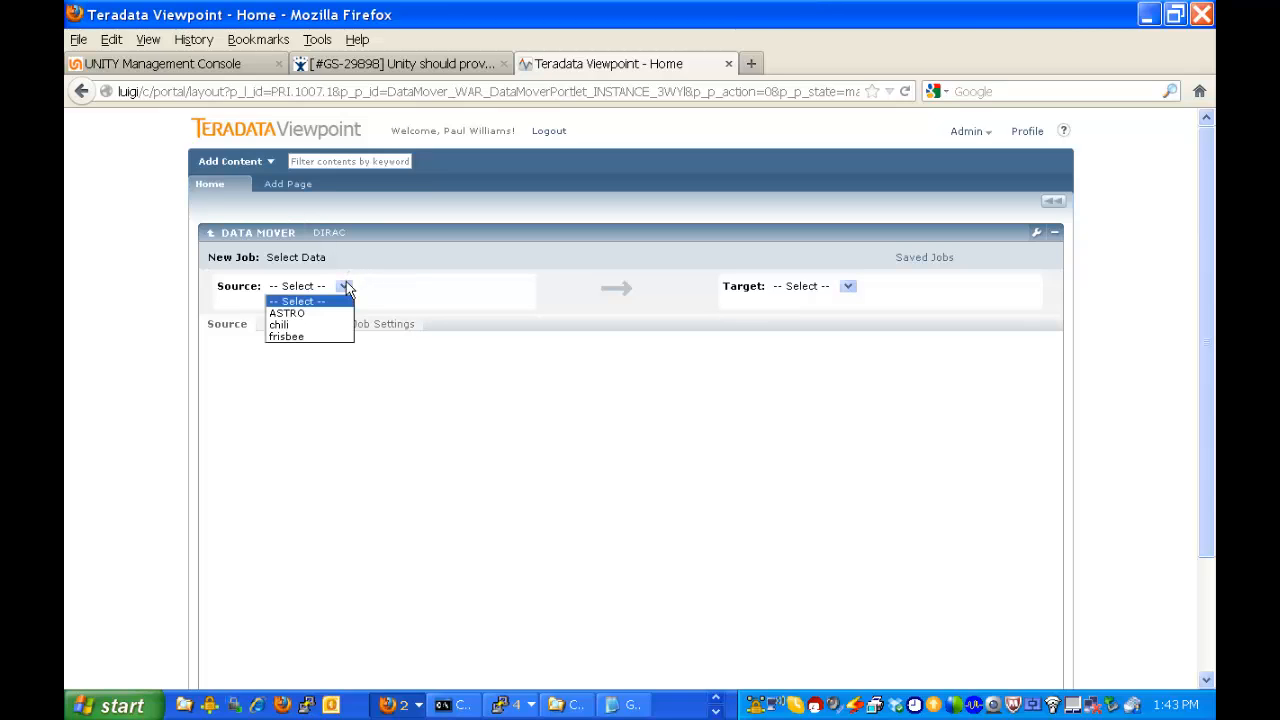
{"action": "left_click", "coordinate": [281, 326]}
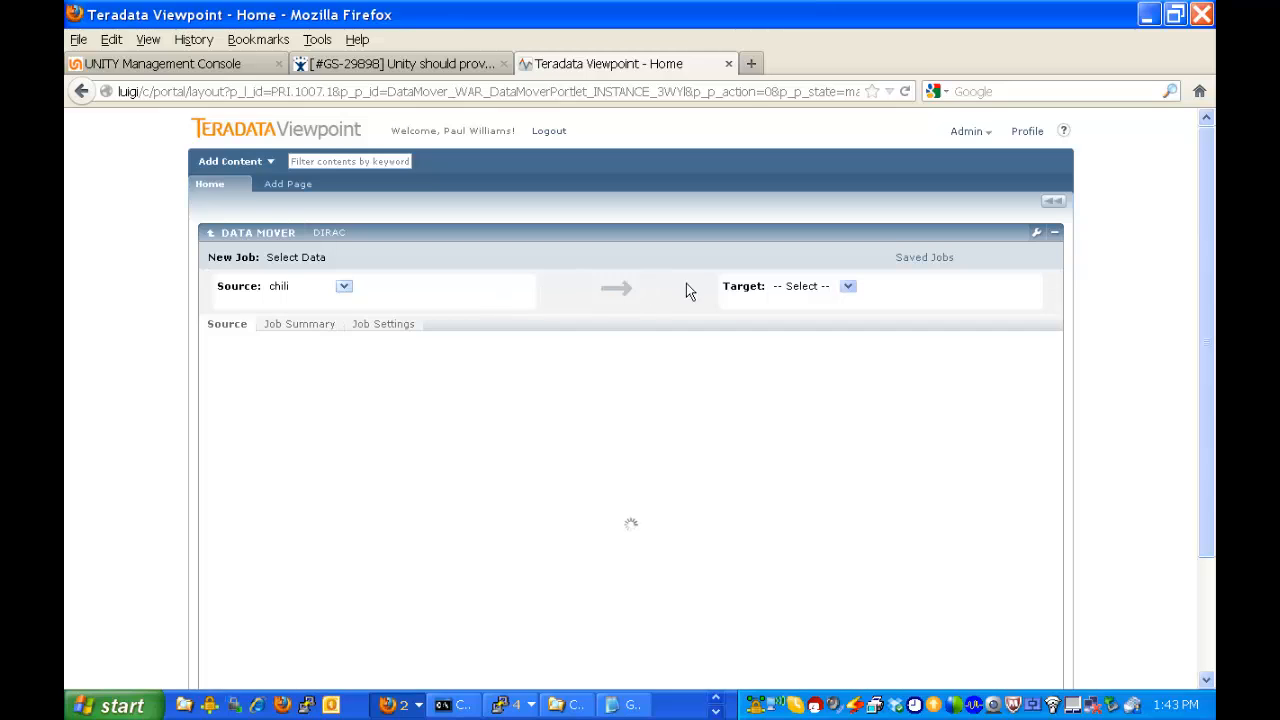
{"action": "left_click", "coordinate": [847, 287]}
{"action": "left_click", "coordinate": [813, 310]}
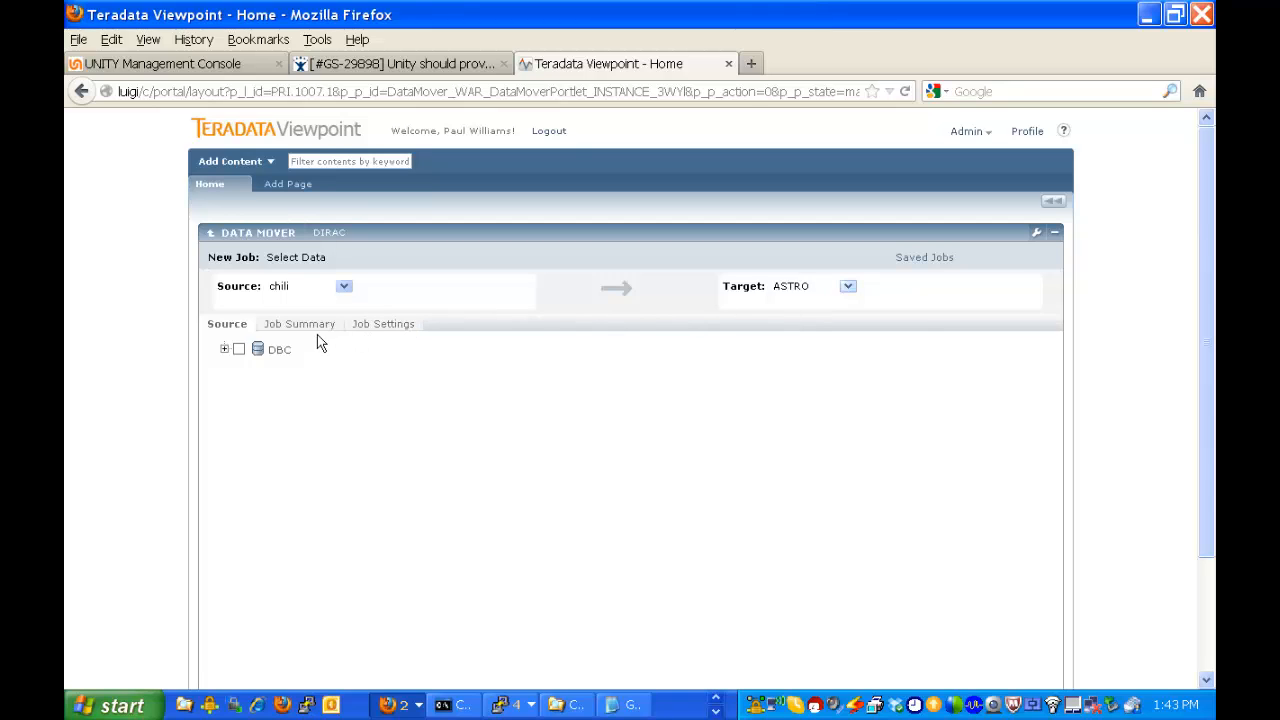
Expand the DBC source tree, go to page 3 of its objects and expand the TDM database.
{"action": "left_click", "coordinate": [224, 349]}
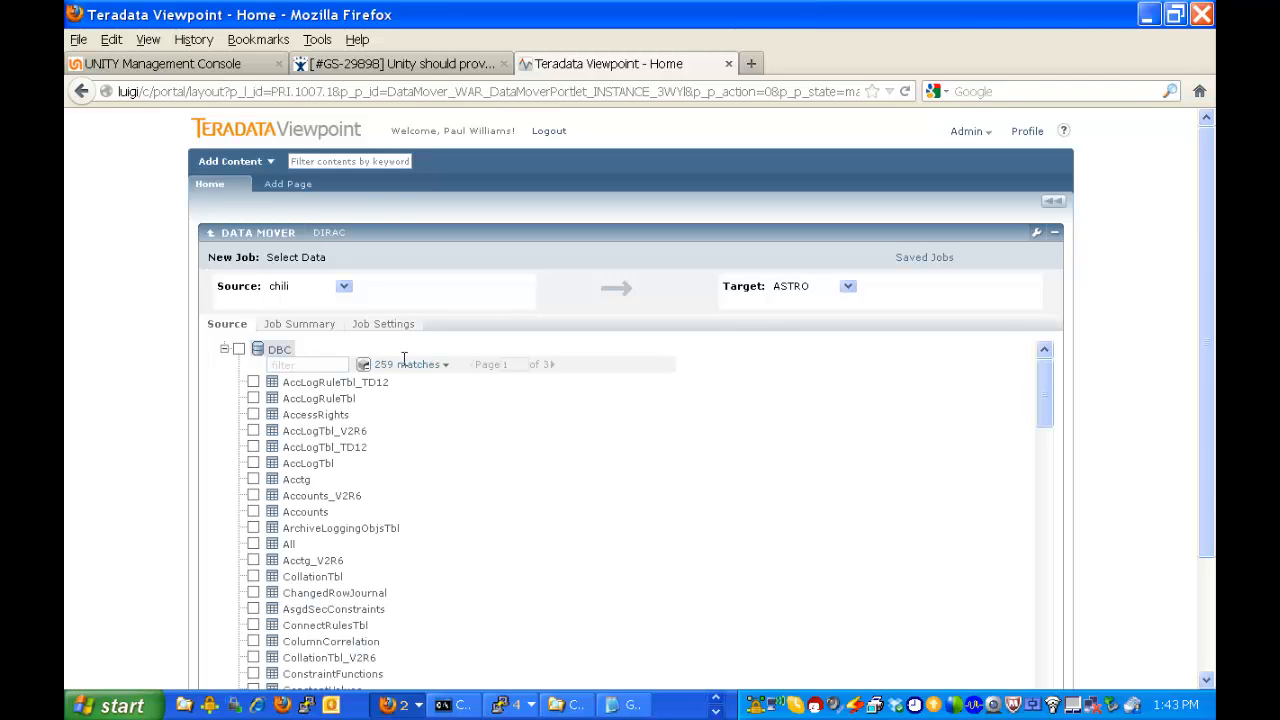
{"action": "left_click", "coordinate": [549, 366]}
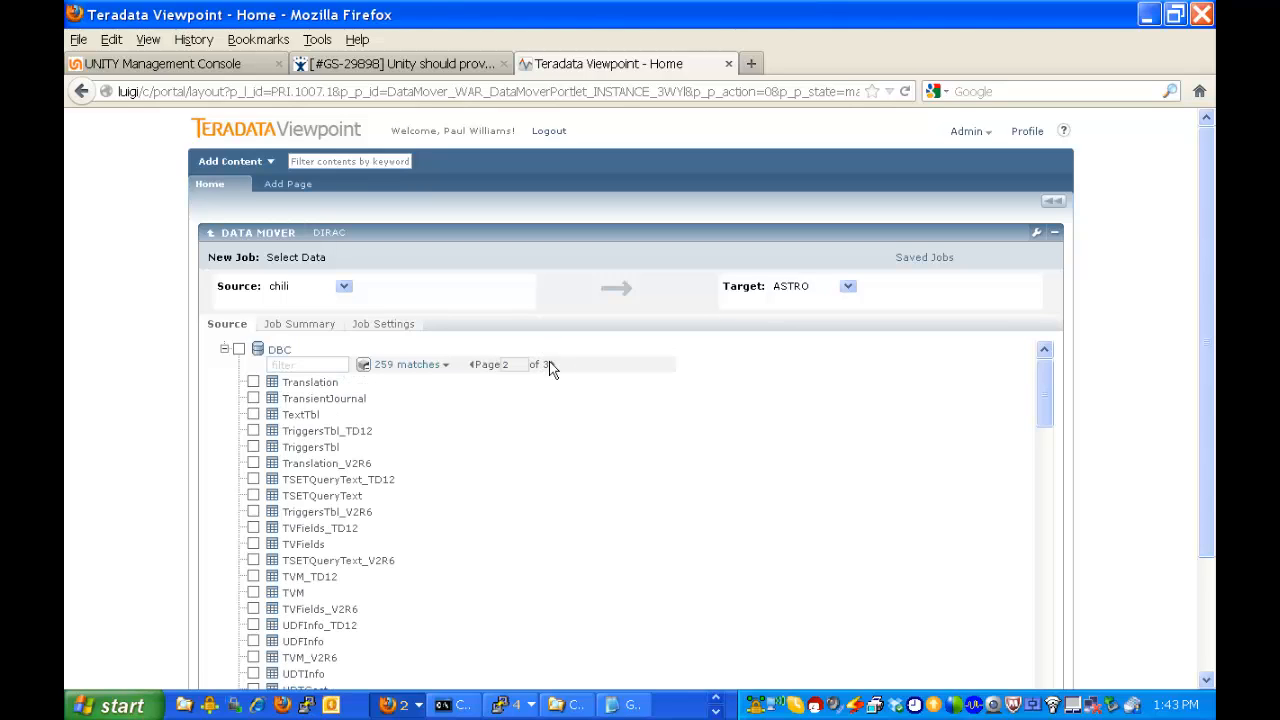
{"action": "left_click", "coordinate": [549, 366]}
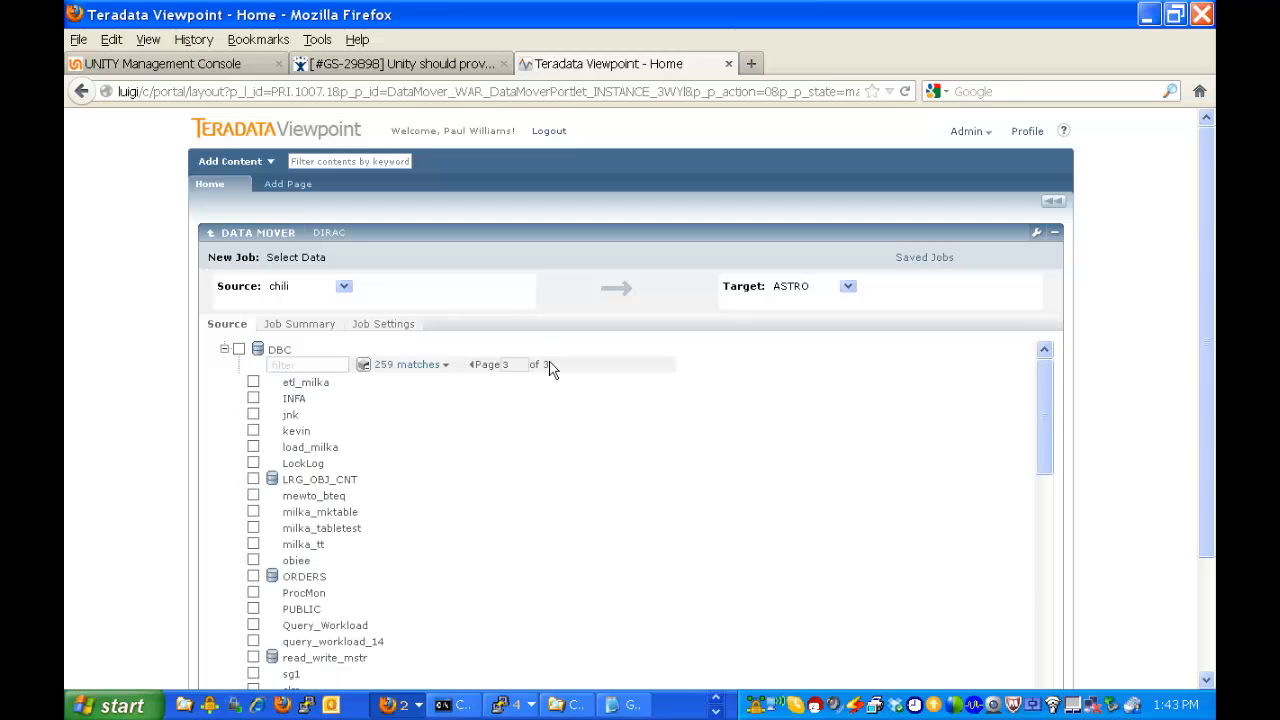
{"action": "scroll", "coordinate": [450, 435], "scroll_direction": "down", "scroll_amount": 3}
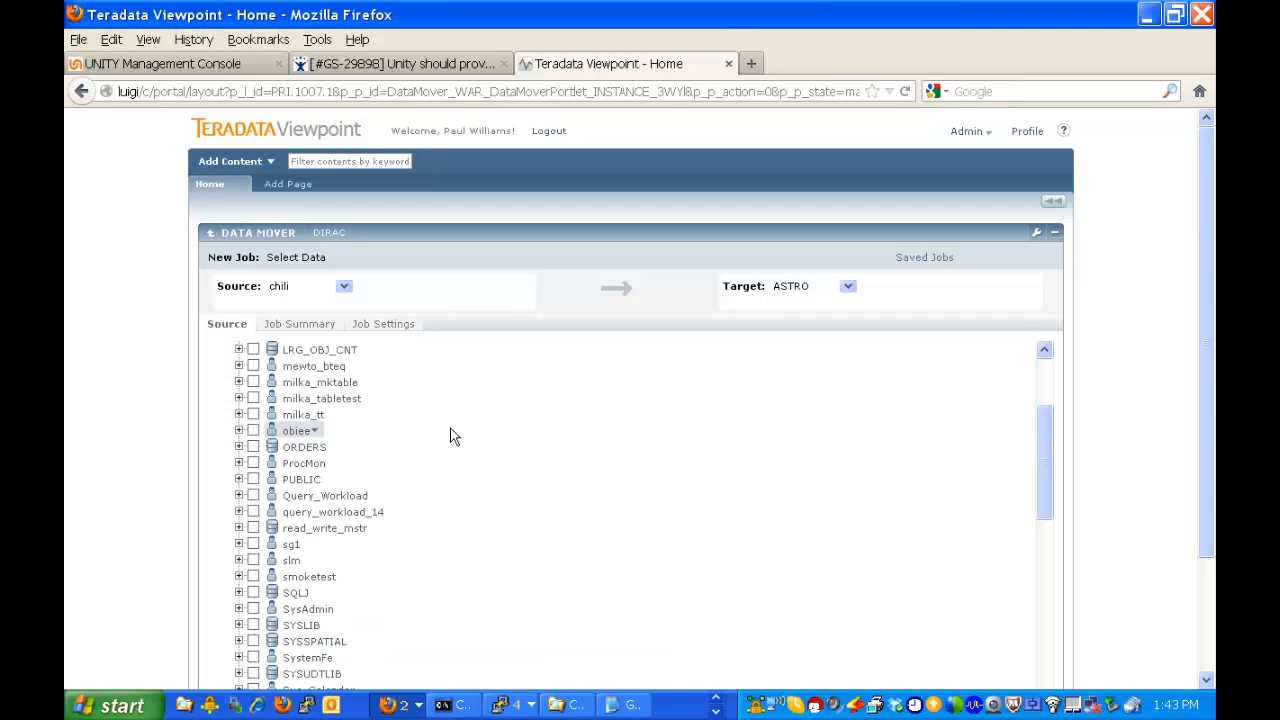
{"action": "scroll", "coordinate": [445, 430], "scroll_direction": "down", "scroll_amount": 3}
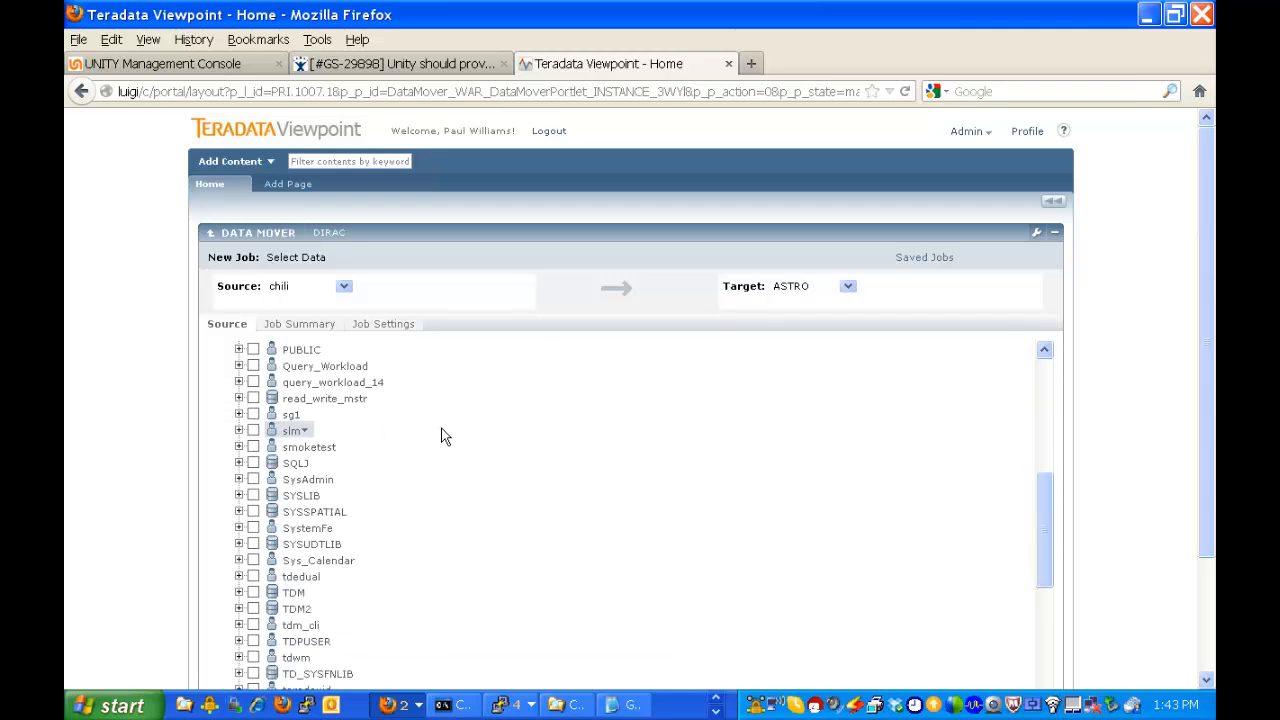
{"action": "scroll", "coordinate": [416, 476], "scroll_direction": "down", "scroll_amount": 2}
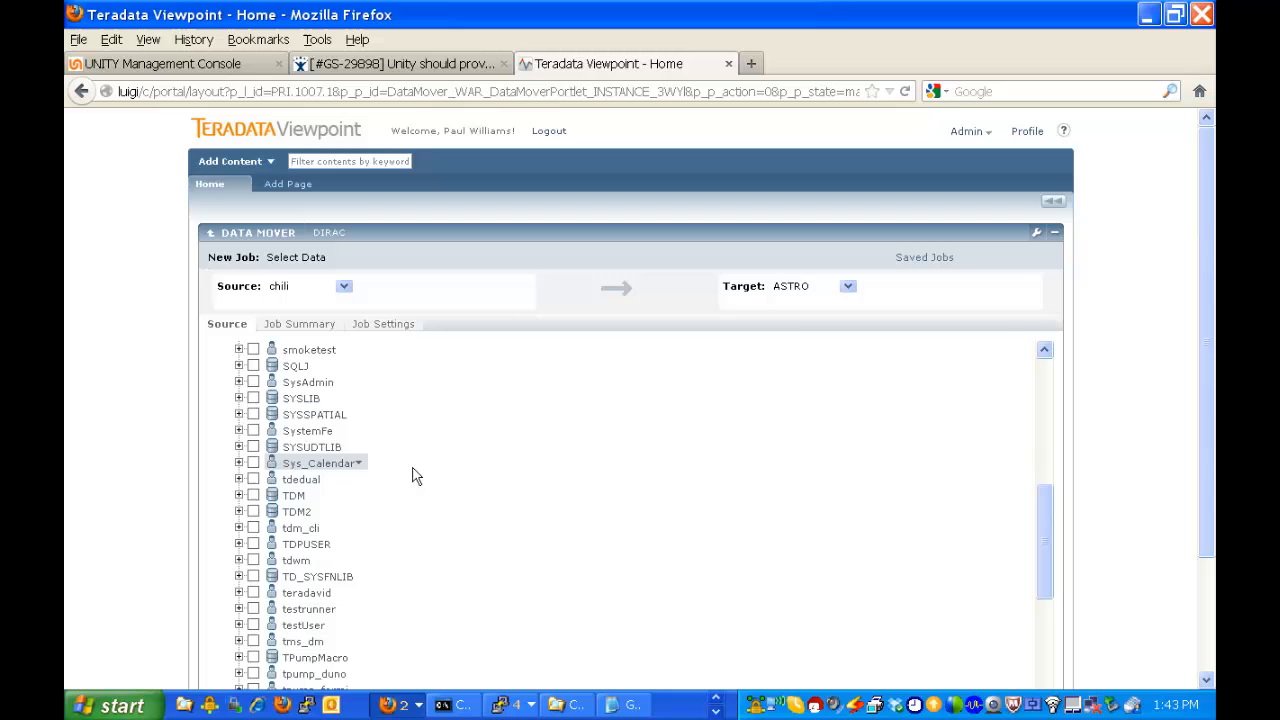
{"action": "left_click", "coordinate": [239, 496]}
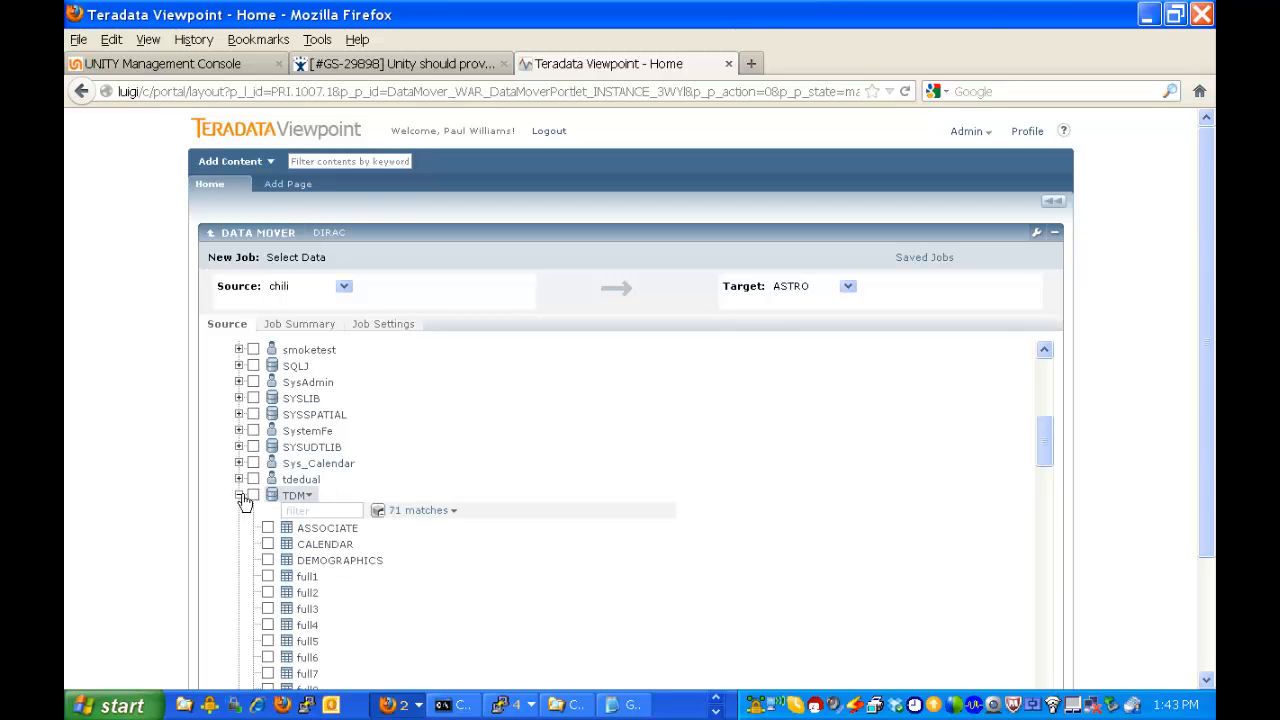
Select the PC_CUSTOMERS, PC_ITEMS, PC_PERIODS and PC_SALES tables of the TDM database for copying.
{"action": "scroll", "coordinate": [570, 508], "scroll_direction": "down", "scroll_amount": 3}
{"action": "scroll", "coordinate": [575, 512], "scroll_direction": "down", "scroll_amount": 3}
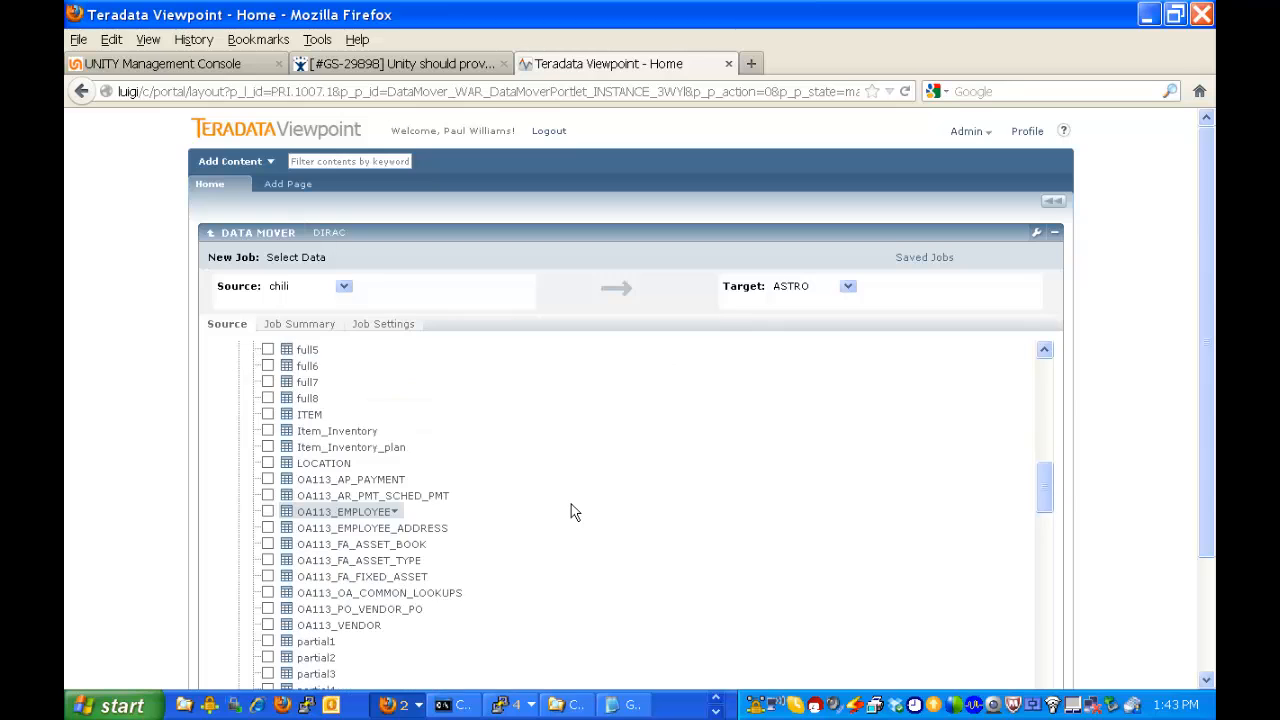
{"action": "scroll", "coordinate": [575, 505], "scroll_direction": "down", "scroll_amount": 3}
{"action": "scroll", "coordinate": [572, 497], "scroll_direction": "down", "scroll_amount": 3}
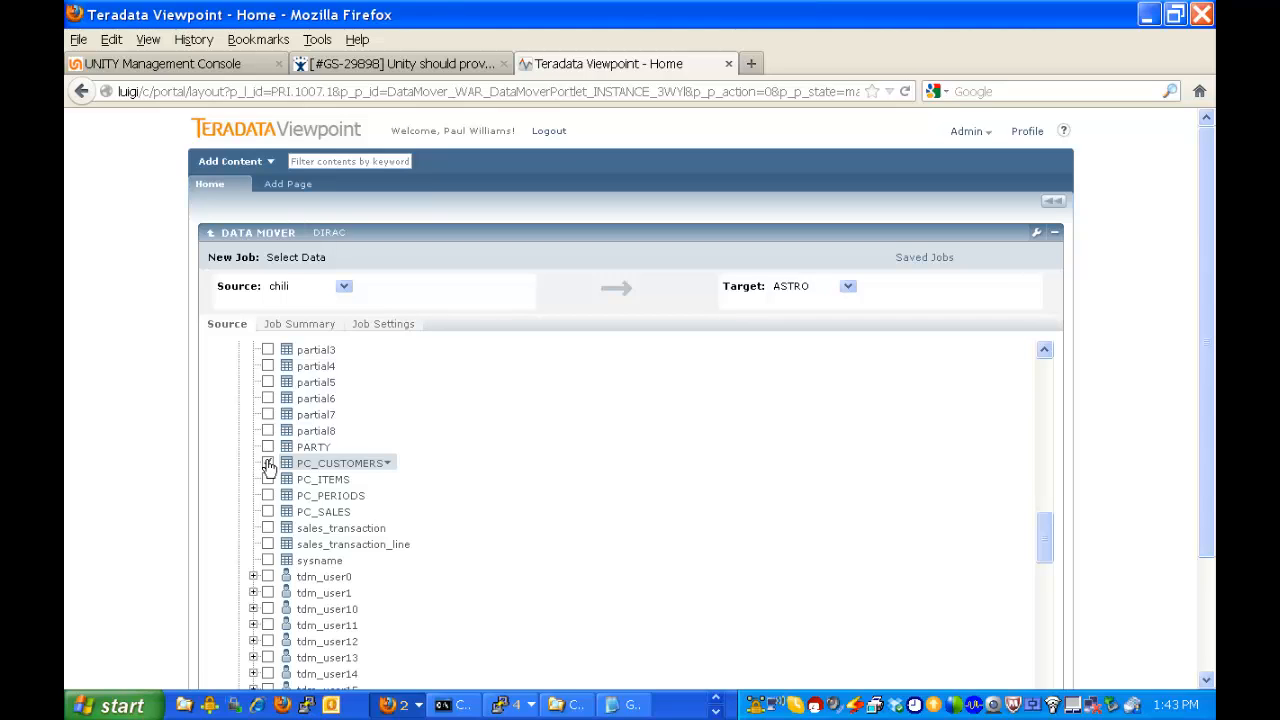
{"action": "left_click", "coordinate": [268, 464]}
{"action": "left_click", "coordinate": [268, 480]}
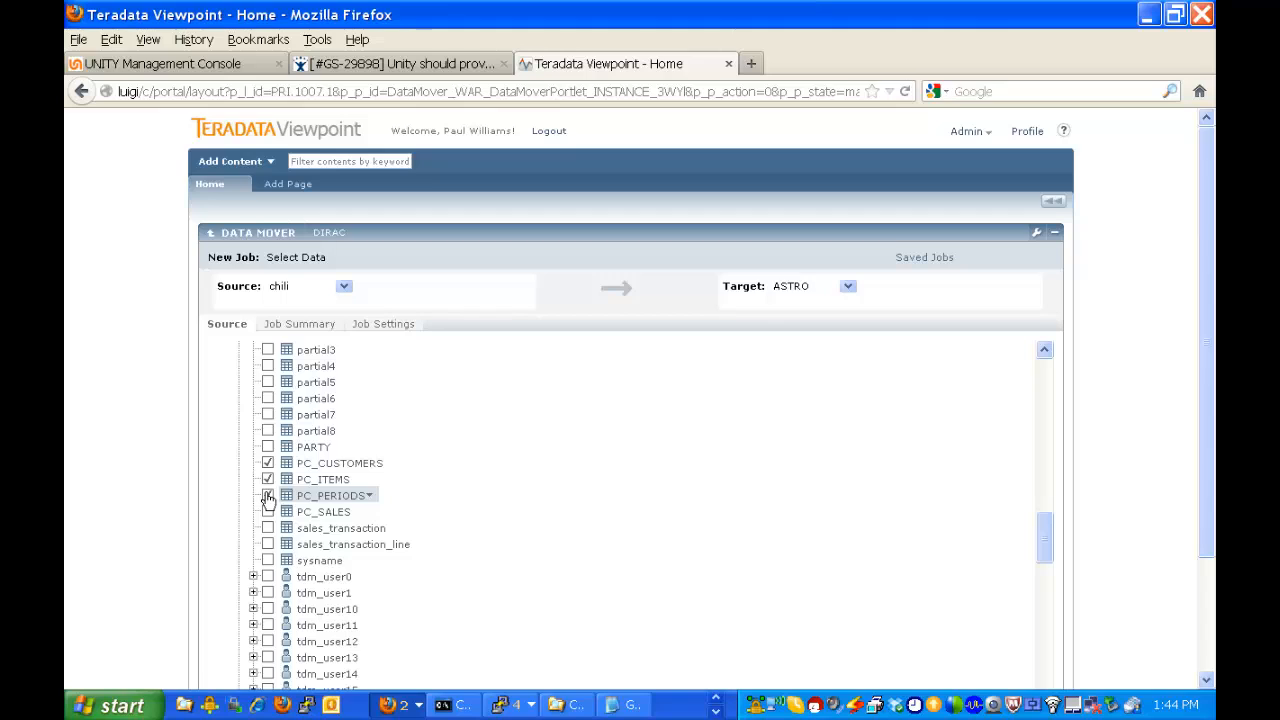
{"action": "left_click", "coordinate": [268, 496]}
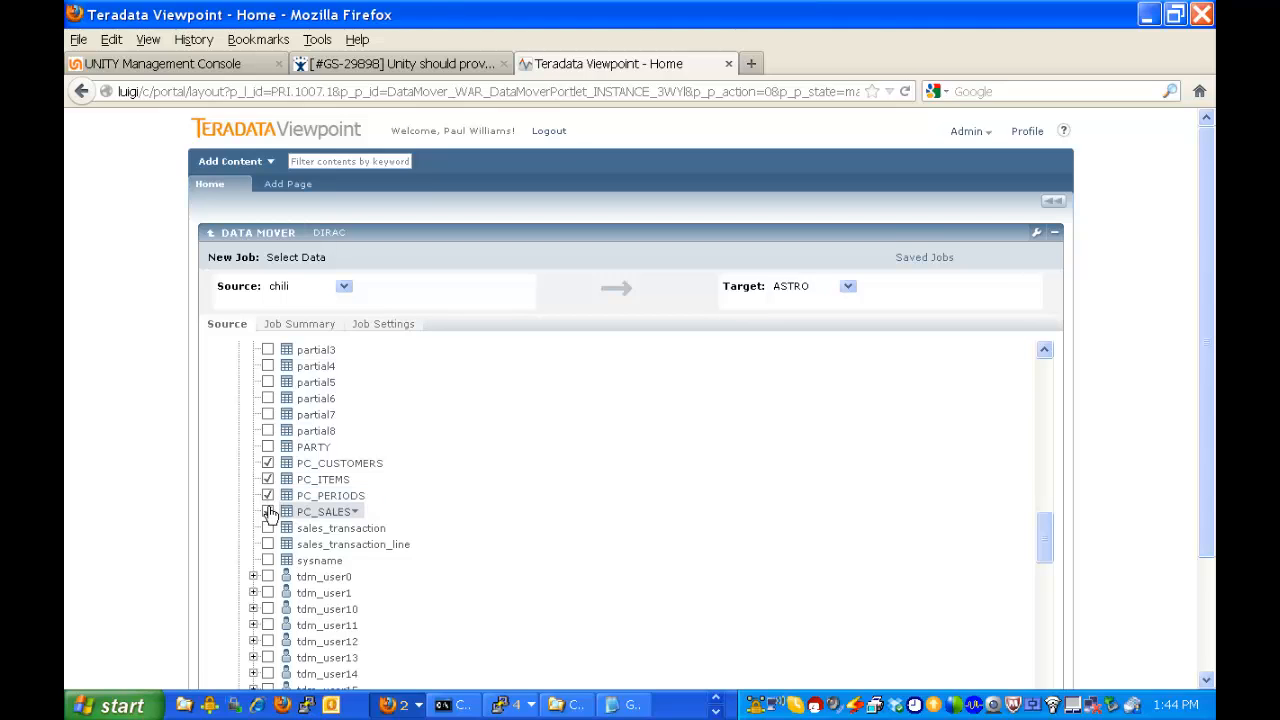
{"action": "left_click", "coordinate": [268, 512]}
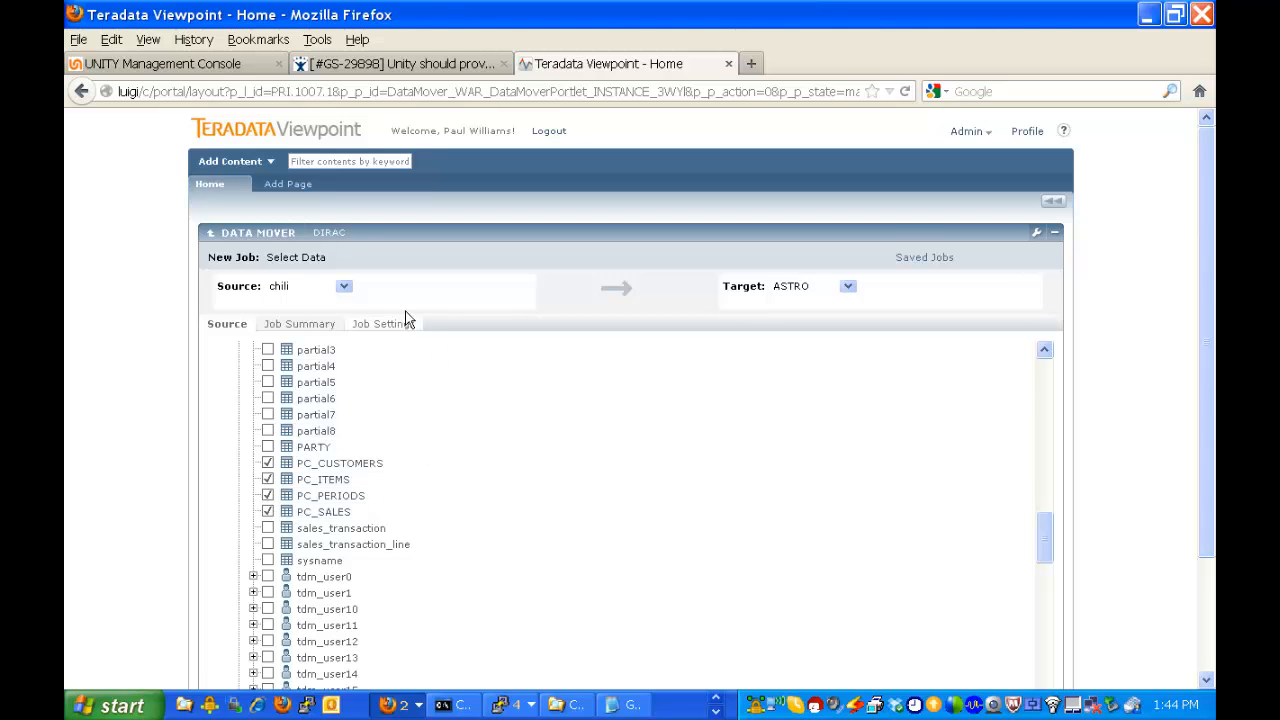
Review the job summary and enable the use of the user ID pool in the job settings.
{"action": "left_click", "coordinate": [300, 324]}
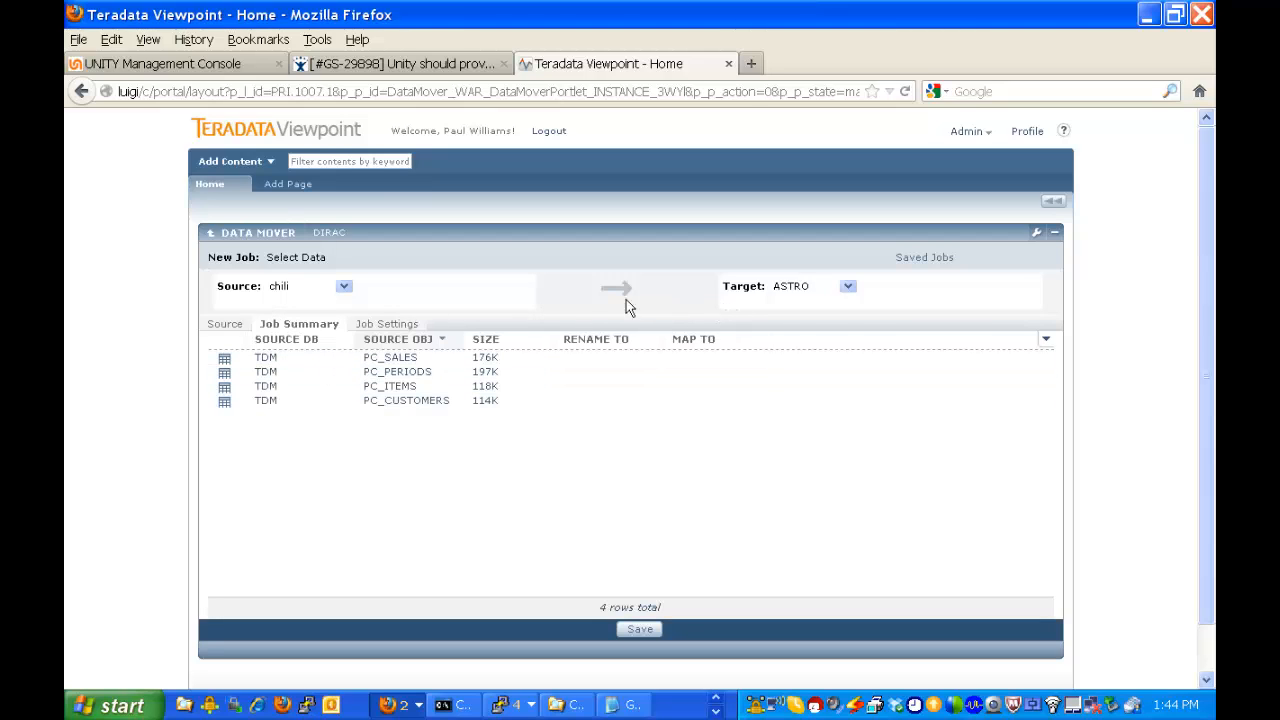
{"action": "left_click", "coordinate": [397, 324]}
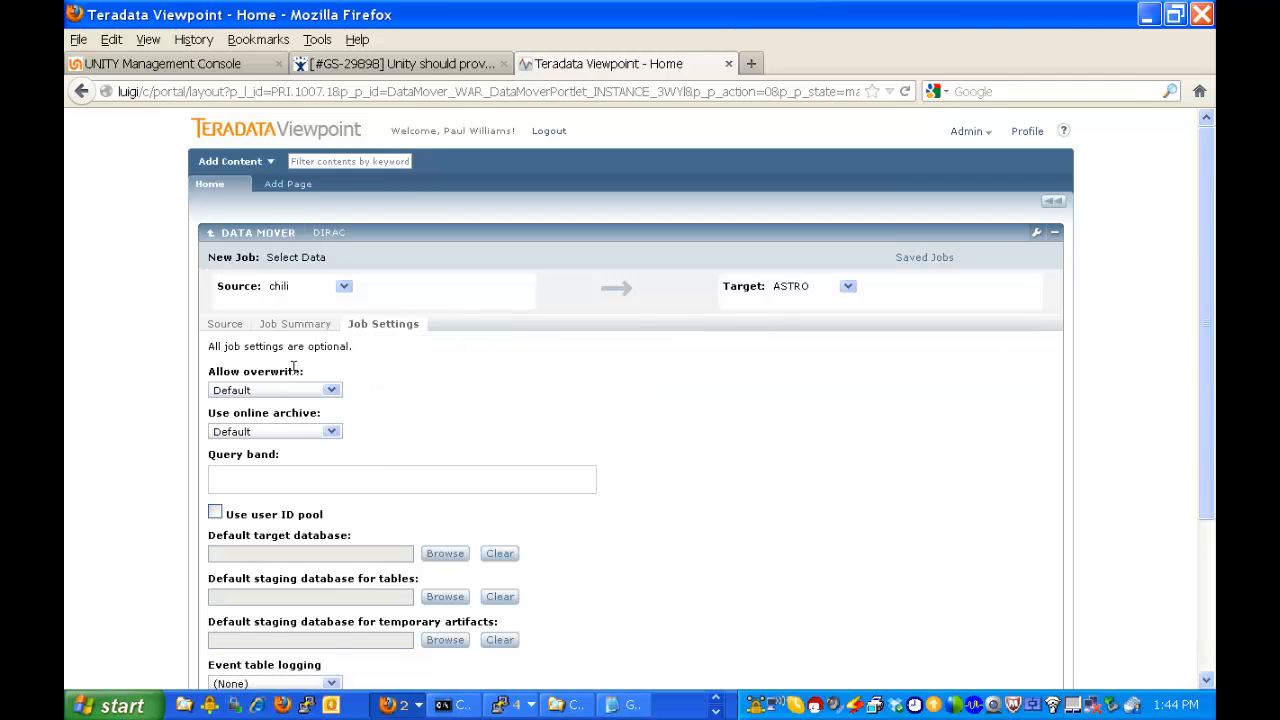
{"action": "left_click", "coordinate": [214, 513]}
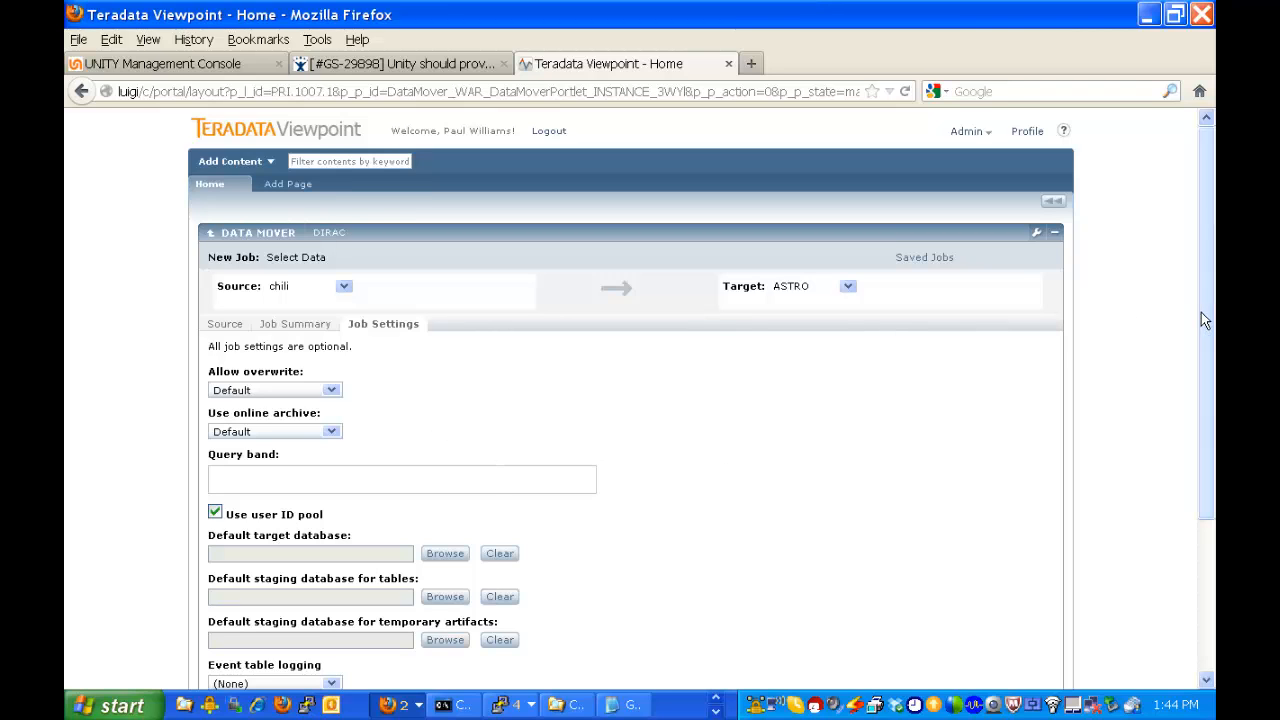
Set the source sessions to 2 and the target sessions to 4 in the job's advanced settings.
{"action": "left_click_drag", "start_coordinate": [1206, 318], "coordinate": [1212, 430]}
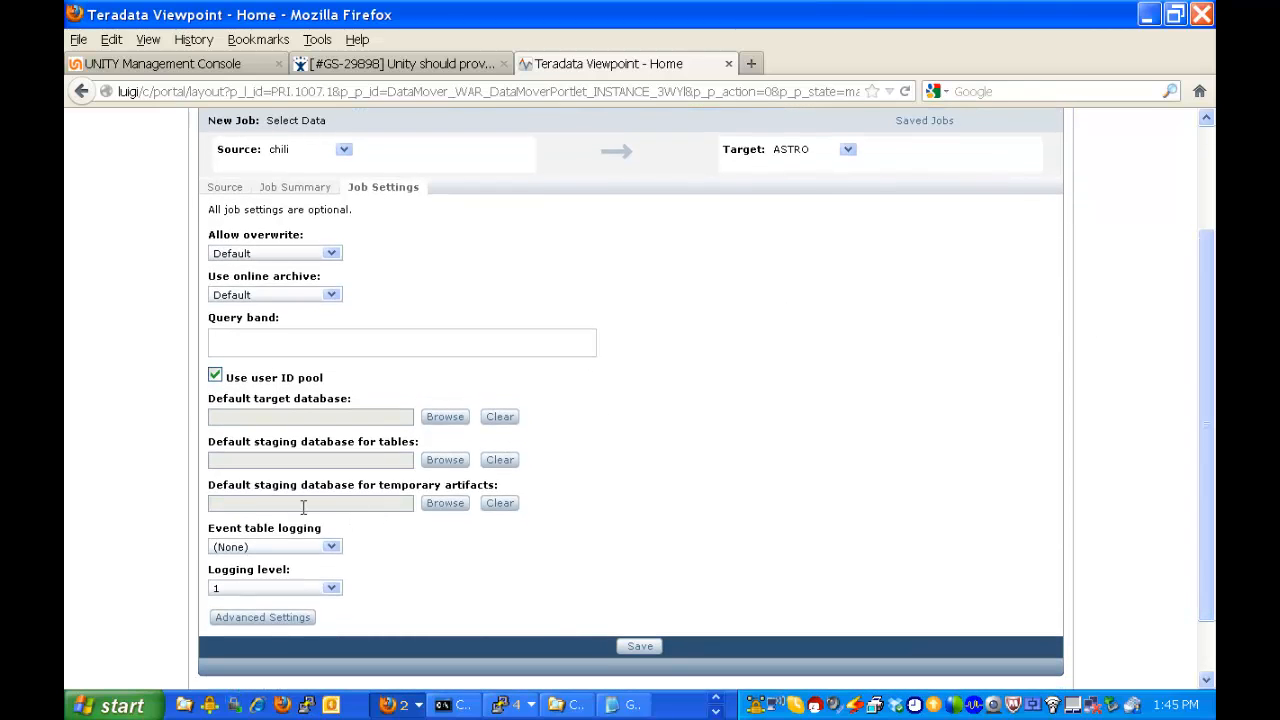
{"action": "left_click", "coordinate": [238, 618]}
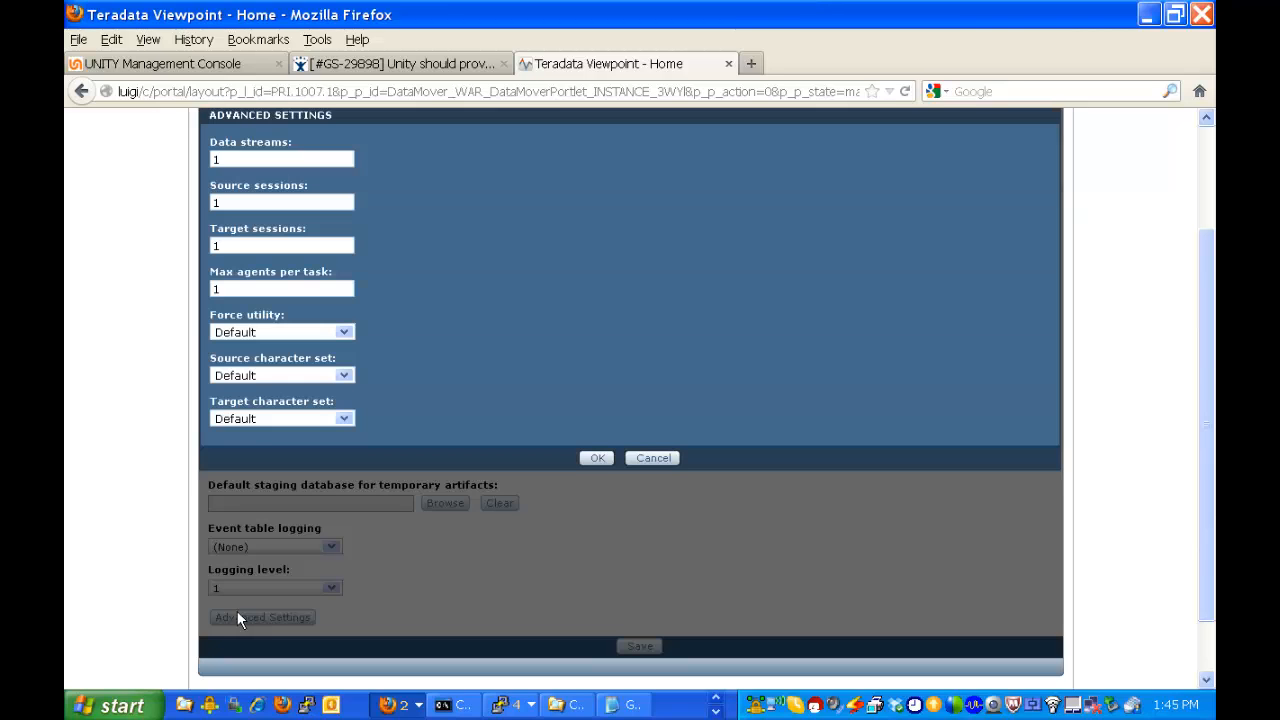
{"action": "double_click", "coordinate": [226, 201]}
{"action": "type", "text": "2"}
{"action": "double_click", "coordinate": [224, 244]}
{"action": "type", "text": "4"}
{"action": "left_click", "coordinate": [597, 458]}
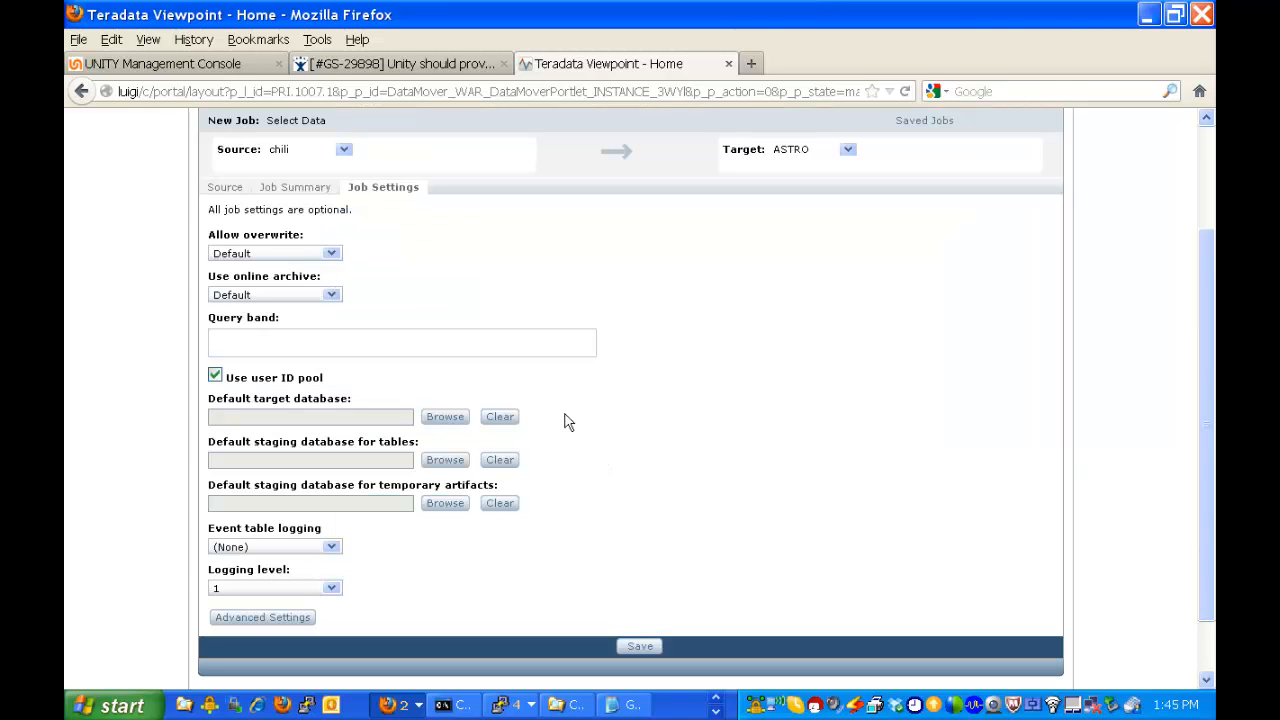
Proceed to saving the job and name it tdm-demo.
{"action": "left_click", "coordinate": [640, 646]}
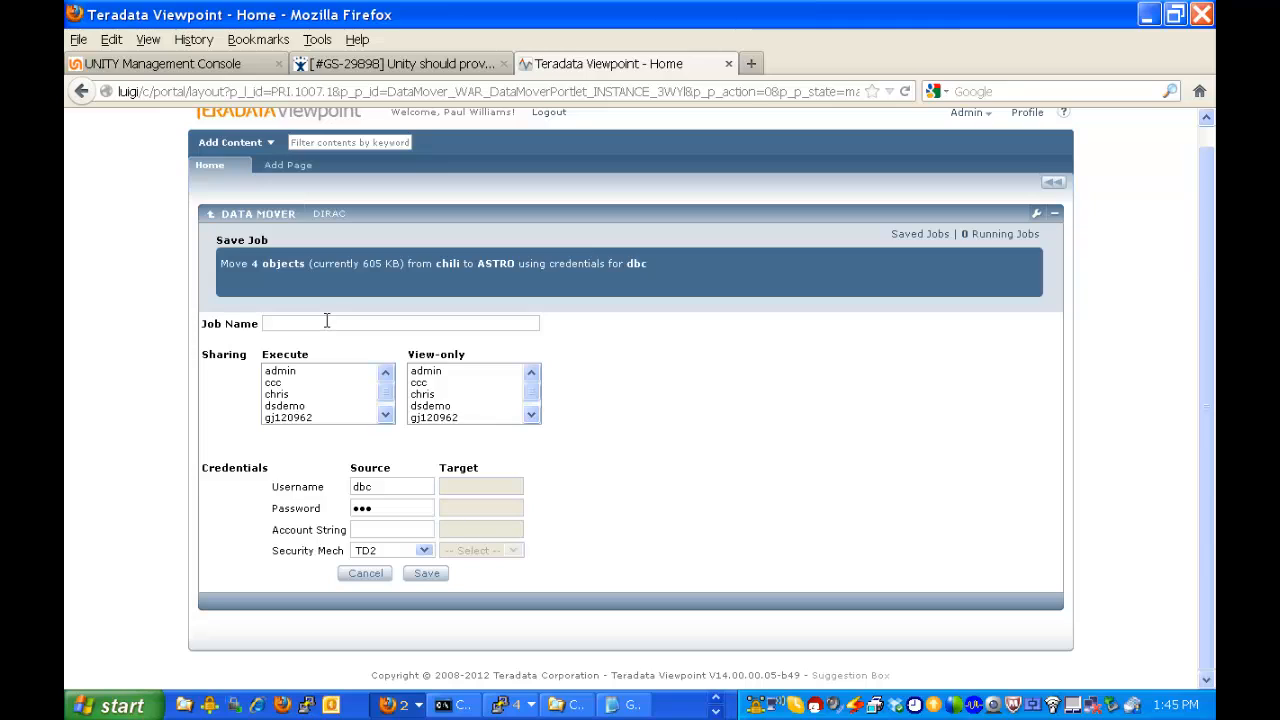
{"action": "type", "text": "tdm-demo"}
Change the source credentials to username tdm_user, enter the source password and save the job.
{"action": "left_click", "coordinate": [380, 486]}
{"action": "key", "text": "BackSpace"}
{"action": "key", "text": "BackSpace"}
{"action": "key", "text": "BackSpace"}
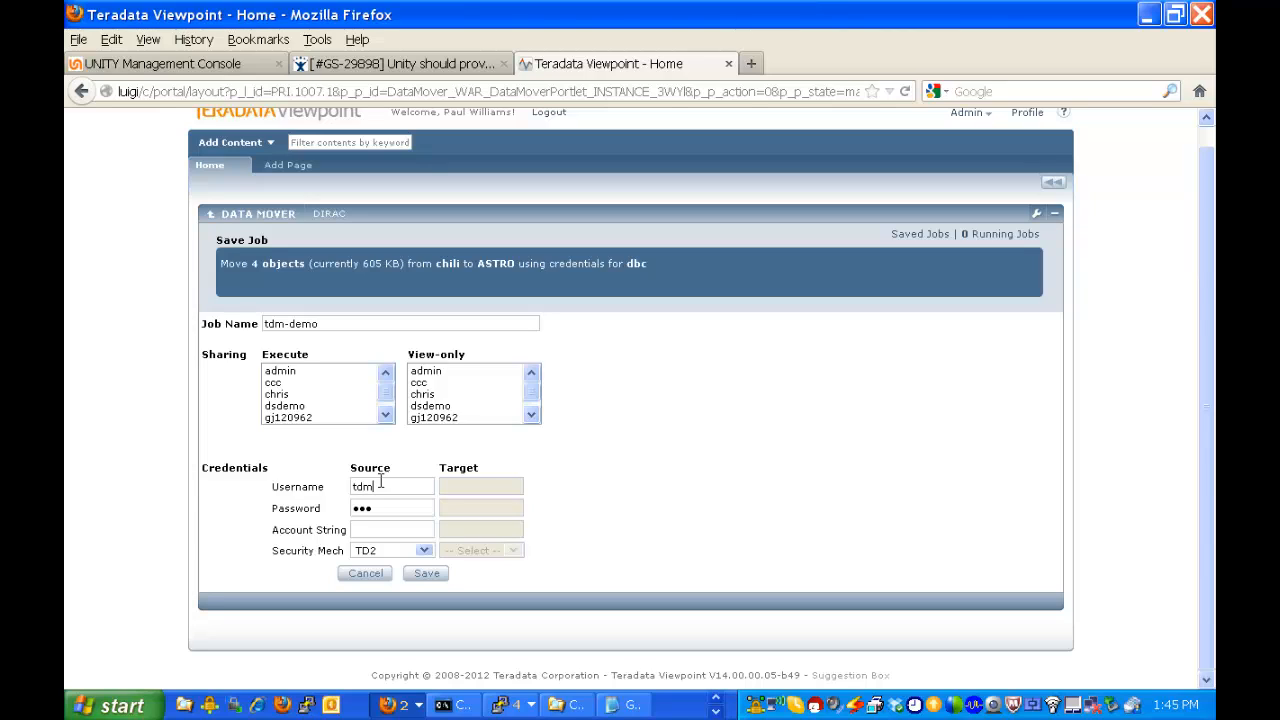
{"action": "type", "text": "tdm_user0"}
{"action": "left_click_drag", "start_coordinate": [380, 508], "coordinate": [347, 508]}
{"action": "type", "text": "ssword"}
{"action": "left_click", "coordinate": [434, 578]}
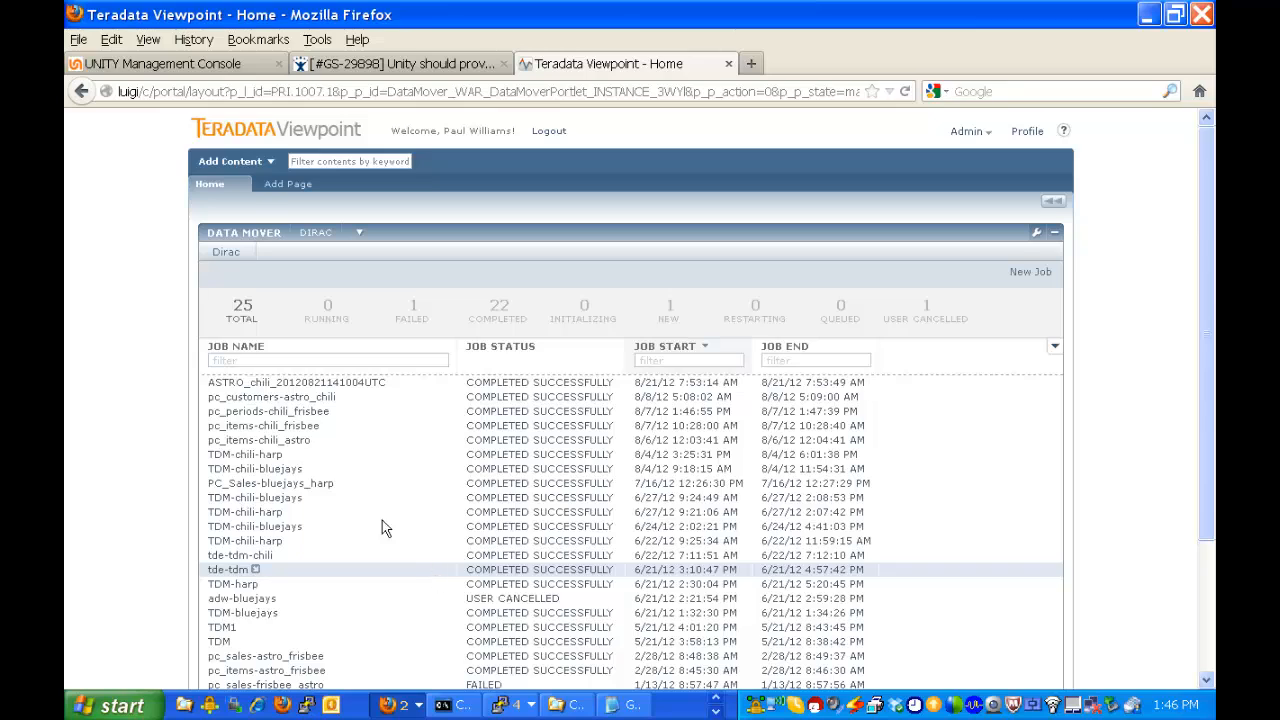
Filter the job list by the name tdm-demo and open the available actions for that job.
{"action": "left_click", "coordinate": [288, 360]}
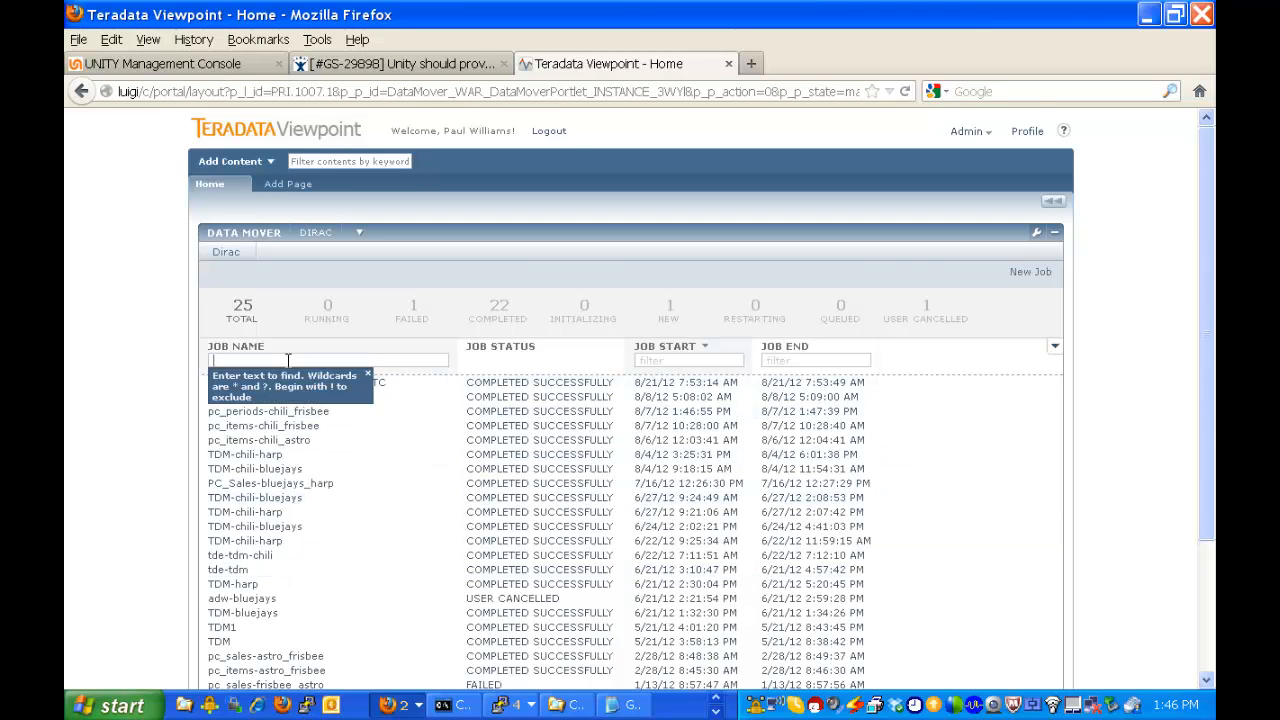
{"action": "type", "text": "tdm-demo"}
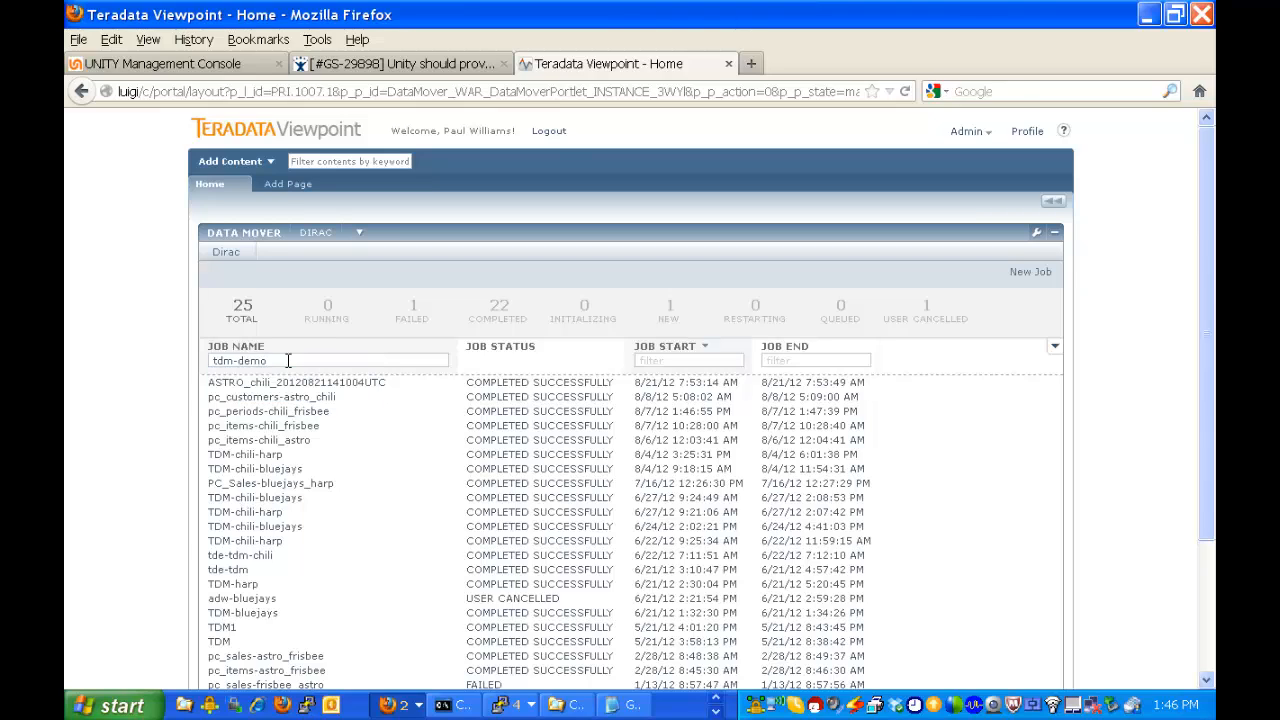
{"action": "key", "text": "Return"}
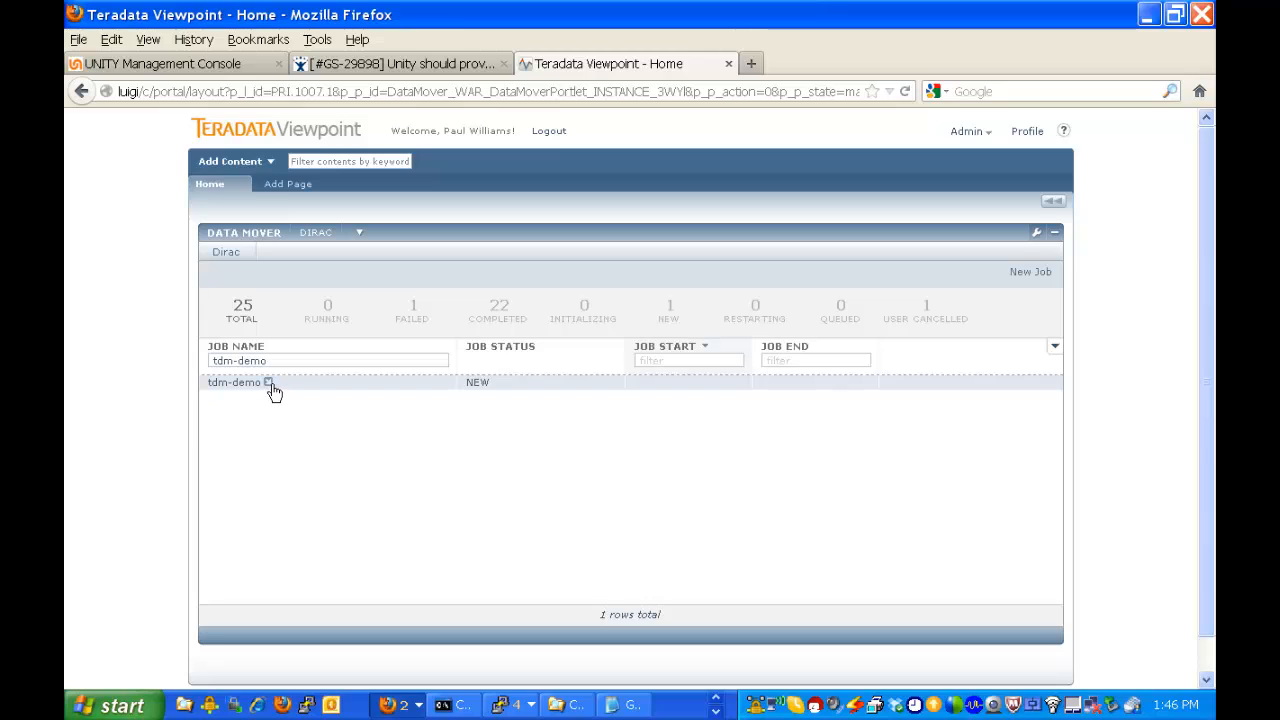
{"action": "left_click", "coordinate": [269, 385]}
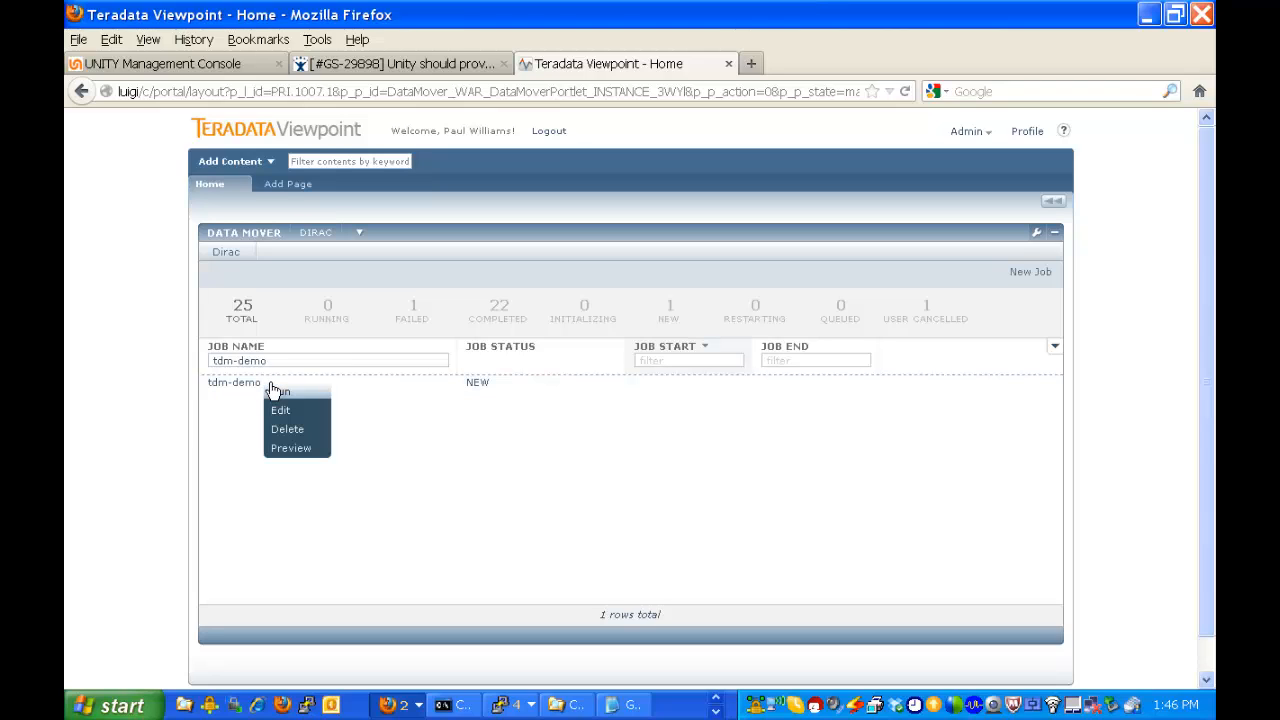